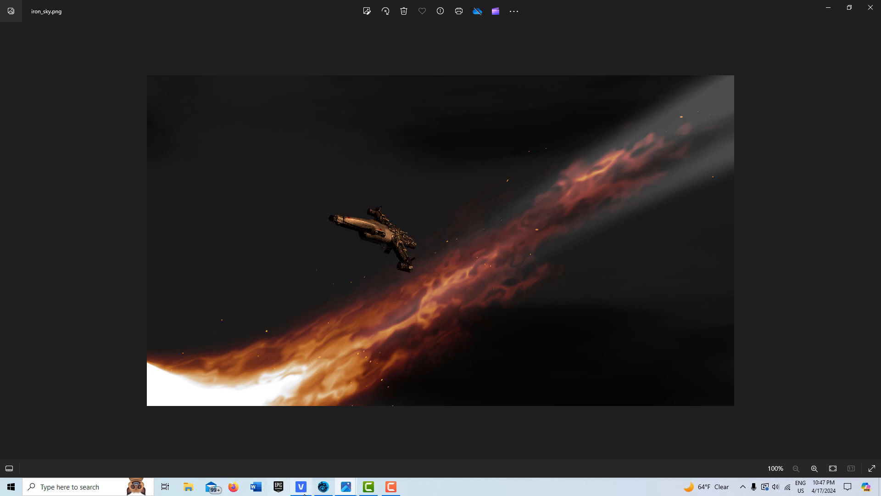
# Switch to LightWave Layout and display the light properties of EnvLight
pyautogui.click(324, 487)
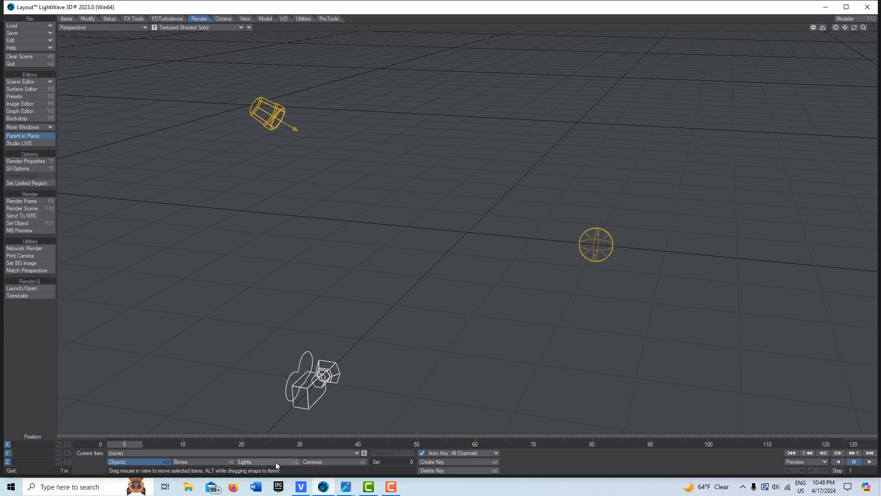
pyautogui.click(293, 463)
pyautogui.click(403, 452)
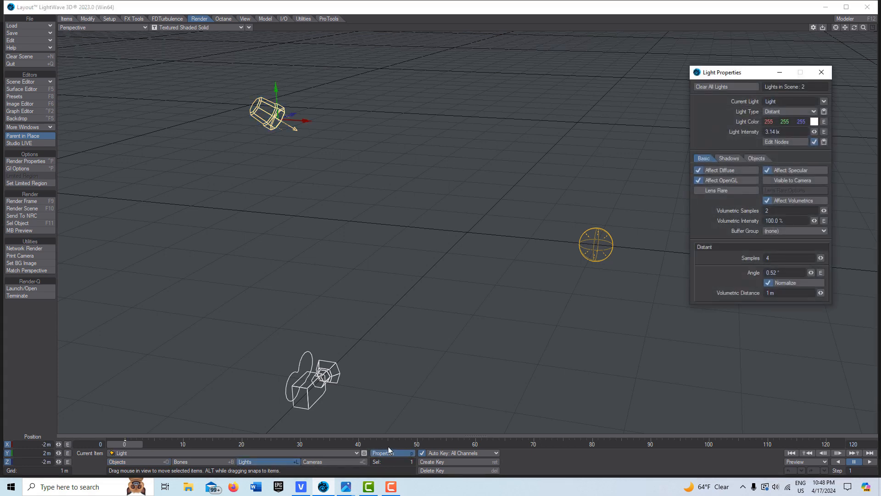
pyautogui.click(823, 102)
pyautogui.click(825, 113)
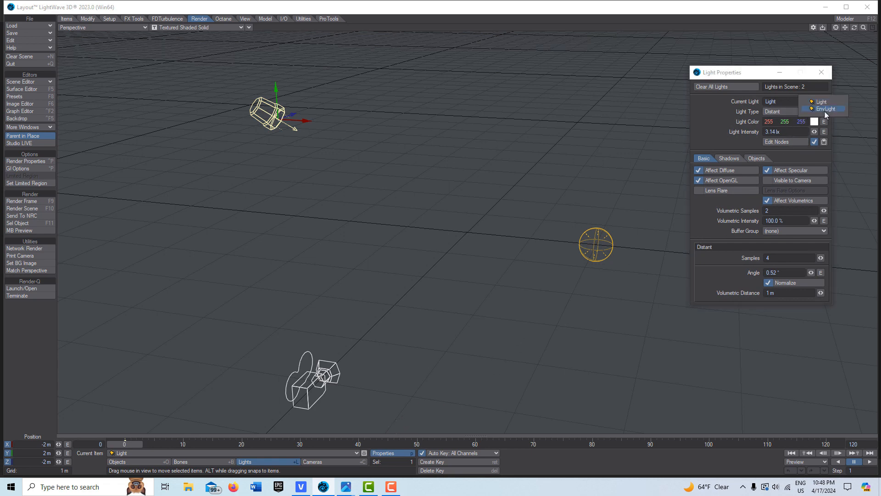
# Turn off Use Global and Time Dependent for EnvLight, and add a Textured Environment to its environment list
pyautogui.click(769, 328)
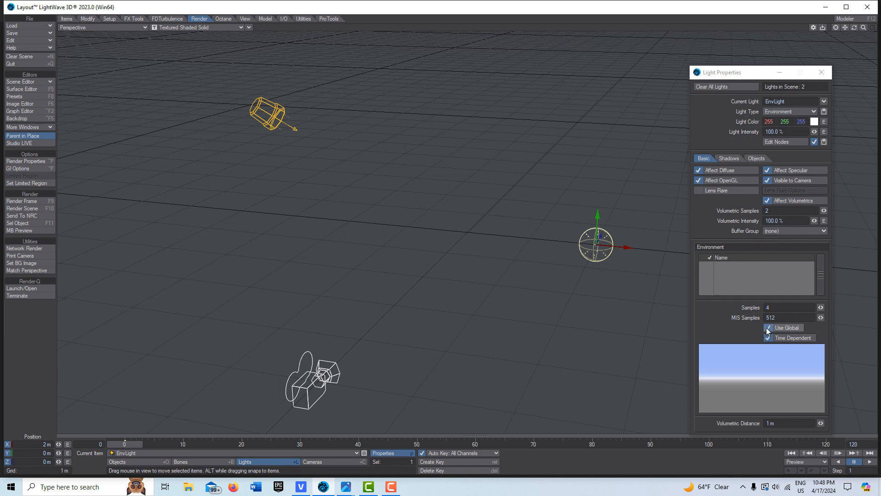
pyautogui.click(769, 338)
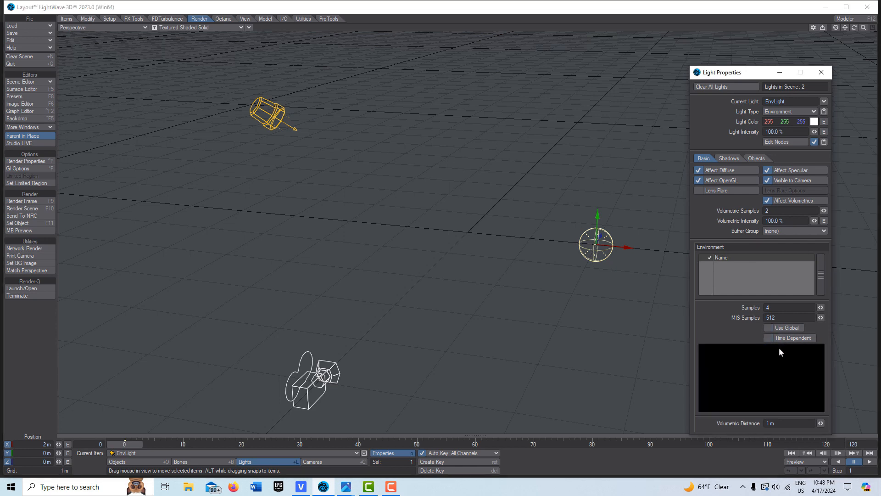
pyautogui.rightClick(763, 272)
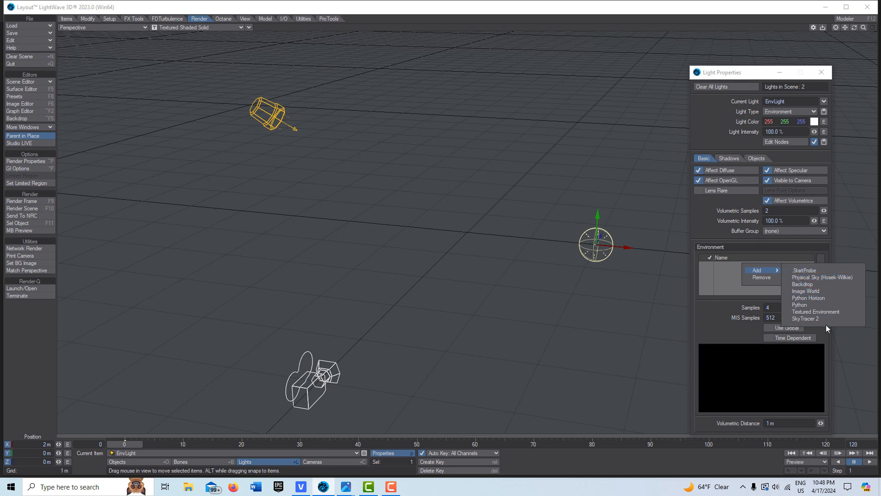
pyautogui.click(815, 312)
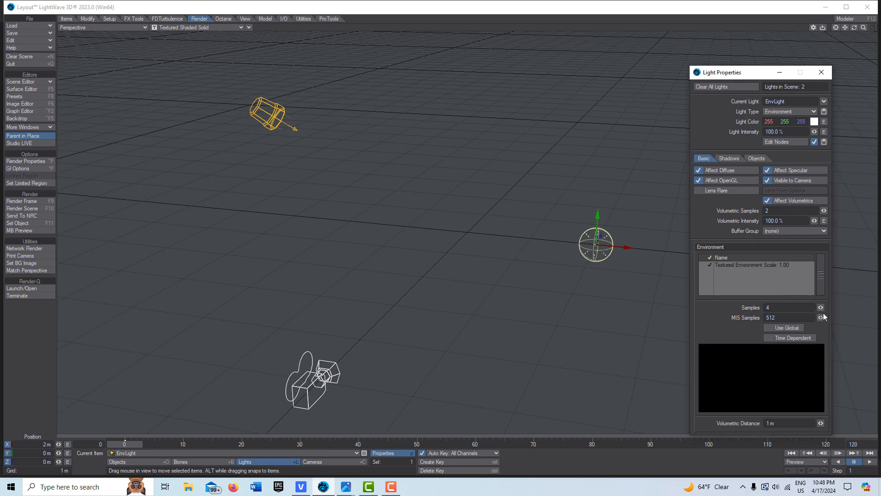
# Open the texture of the Textured Environment and load iron_sky.png as its image map
pyautogui.doubleClick(766, 265)
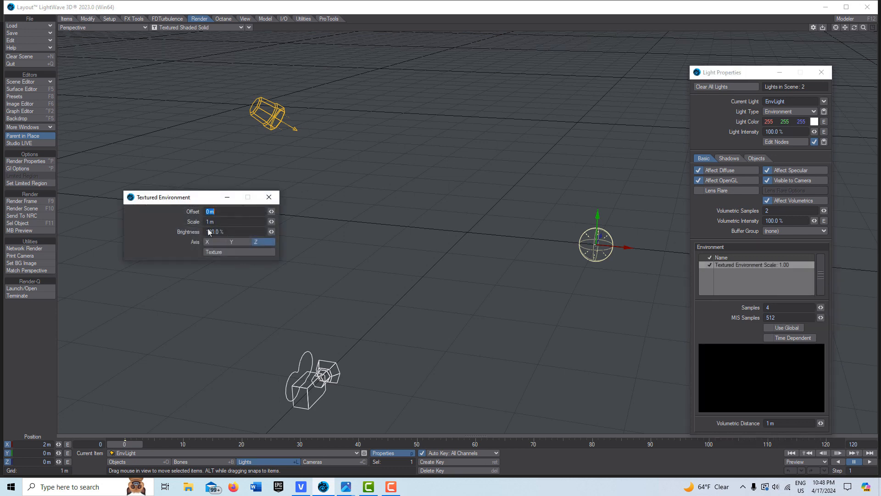
pyautogui.click(226, 251)
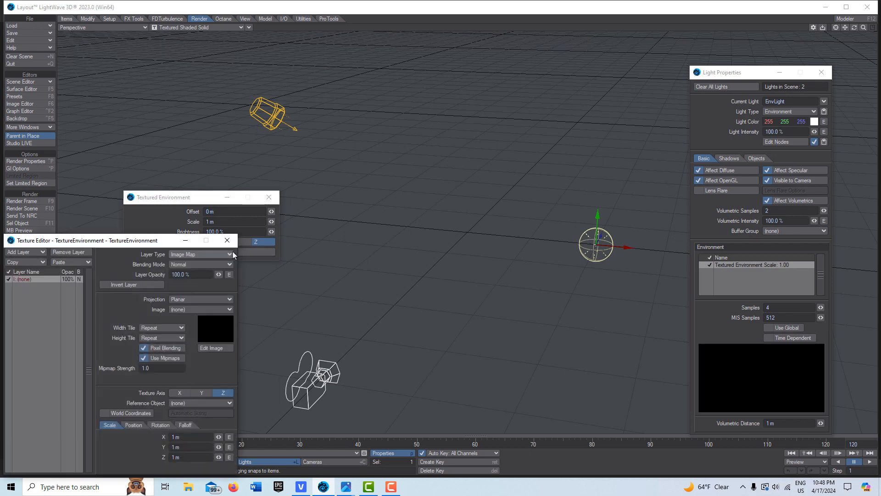
pyautogui.moveTo(163, 242); pyautogui.dragTo(341, 155)
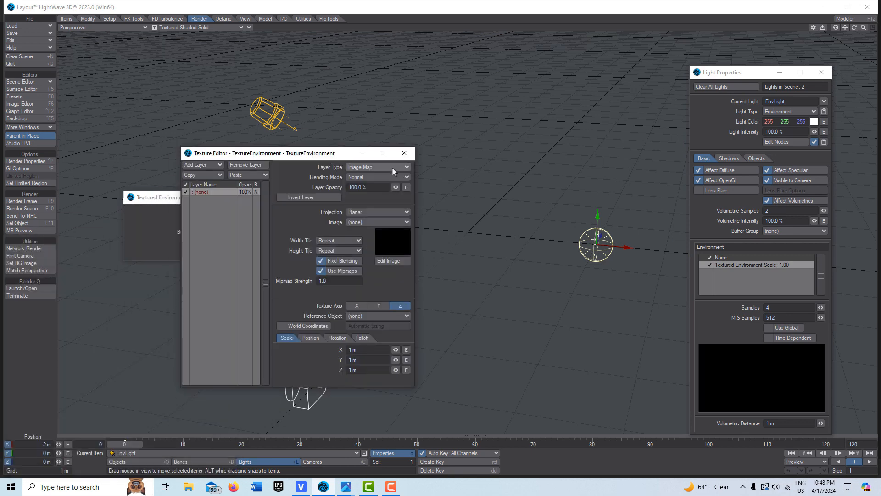
pyautogui.click(406, 222)
pyautogui.click(381, 232)
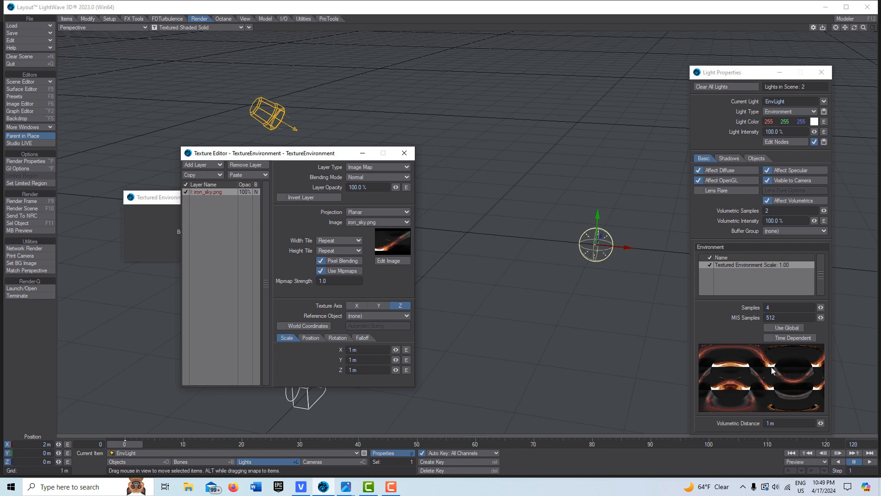
# Set the iron_sky.png layer to Spherical projection with Y as the texture axis
pyautogui.click(407, 212)
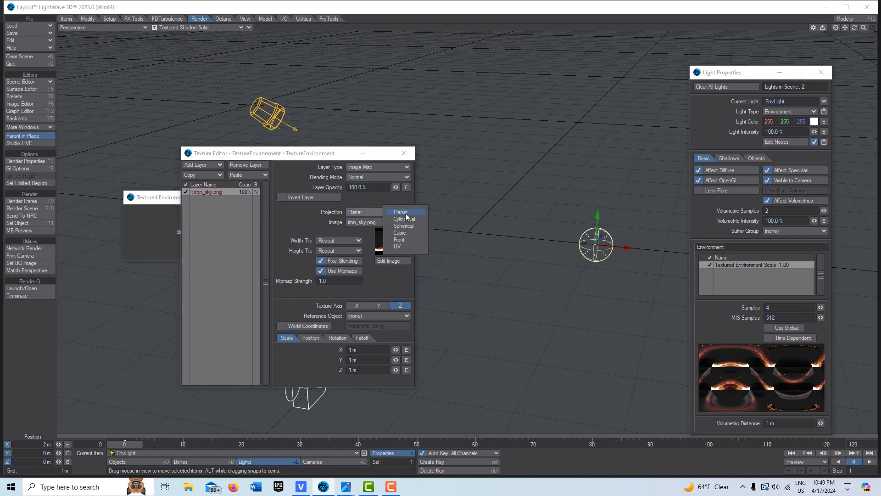
pyautogui.click(407, 228)
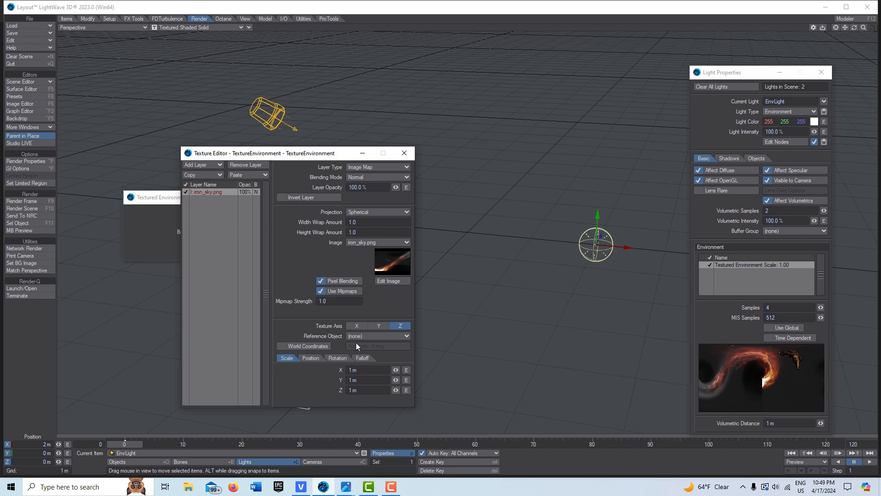
pyautogui.click(379, 325)
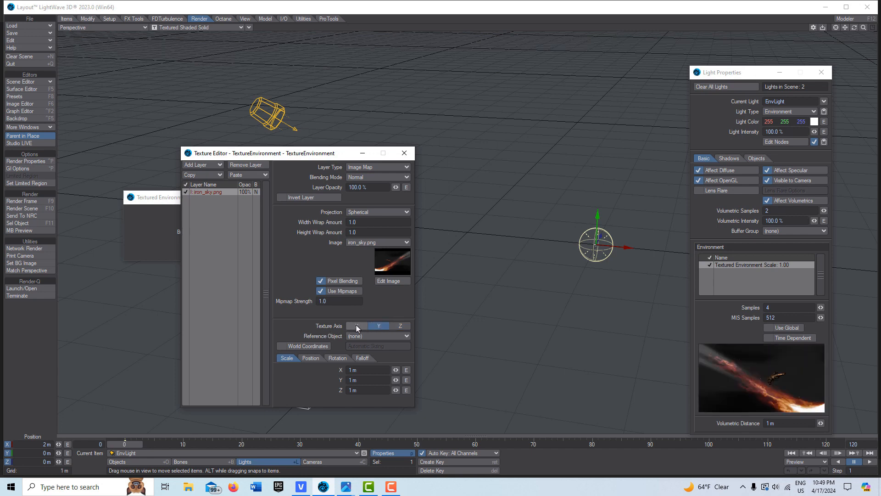
pyautogui.click(357, 327)
pyautogui.click(378, 326)
# Close the Textured Environment settings and set the viewport's display mode to VPR
pyautogui.moveTo(285, 153); pyautogui.dragTo(418, 182)
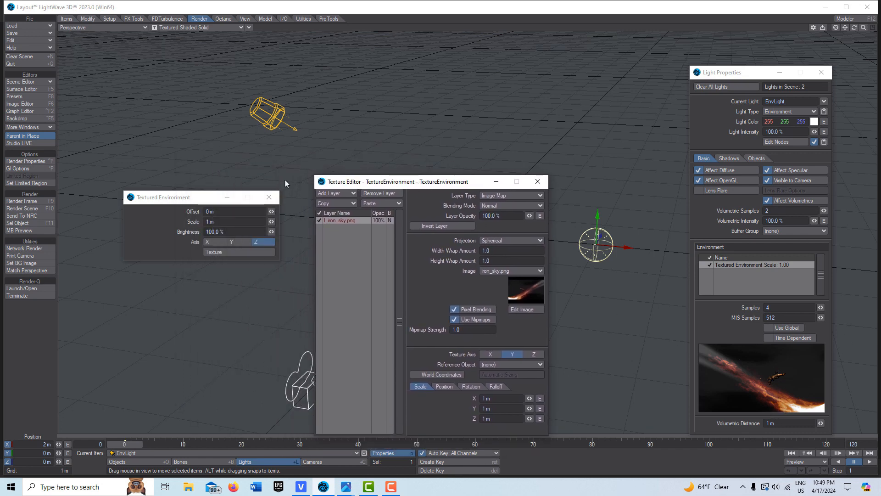
pyautogui.click(269, 197)
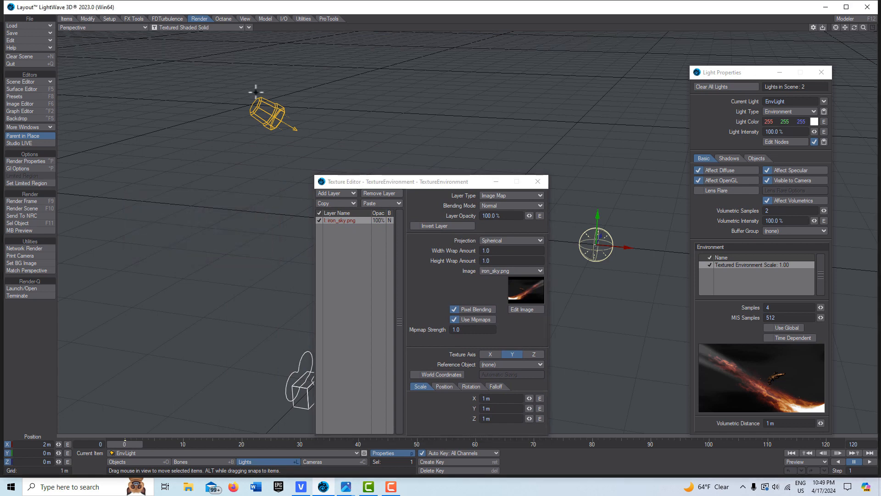
pyautogui.click(248, 27)
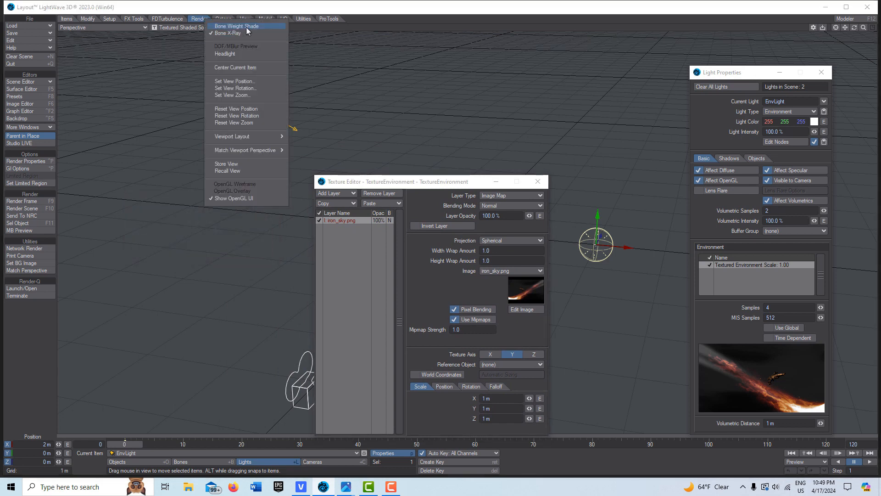
pyautogui.click(175, 28)
pyautogui.click(175, 28)
pyautogui.click(170, 67)
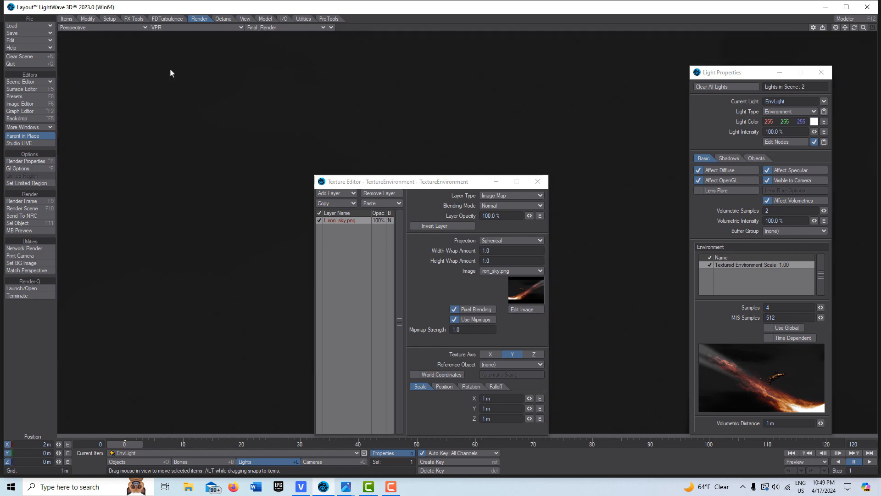
# Show the scene through the current camera and move the texture editor aside to uncover the render preview
pyautogui.click(141, 29)
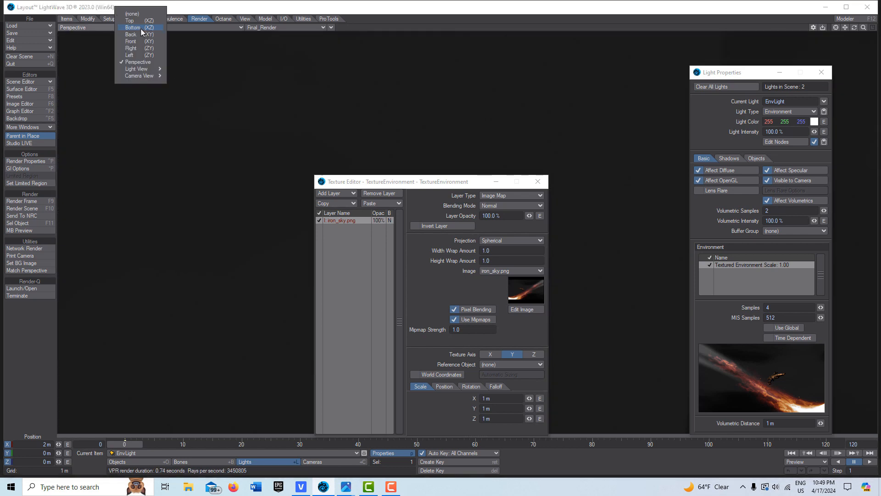
pyautogui.moveTo(140, 77)
pyautogui.click(172, 79)
pyautogui.moveTo(413, 182); pyautogui.dragTo(152, 85)
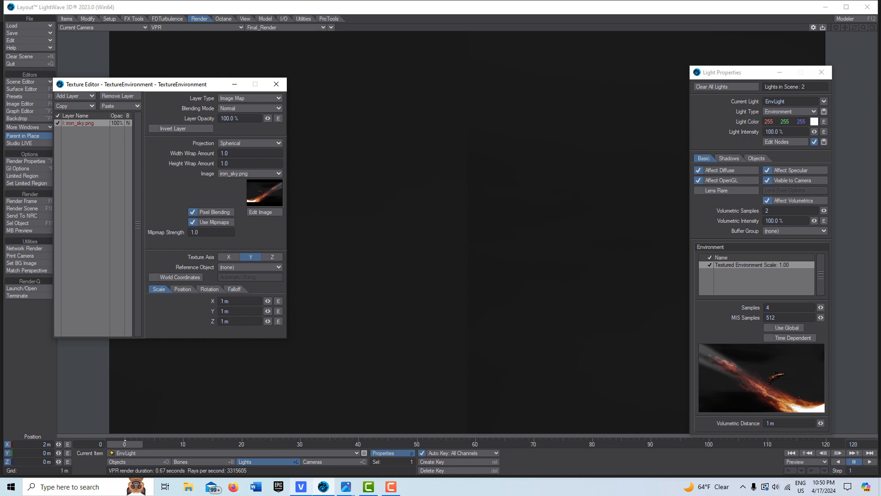
# Reduce the camera's lens focal length to about 1.6 mm in the camera properties
pyautogui.click(324, 462)
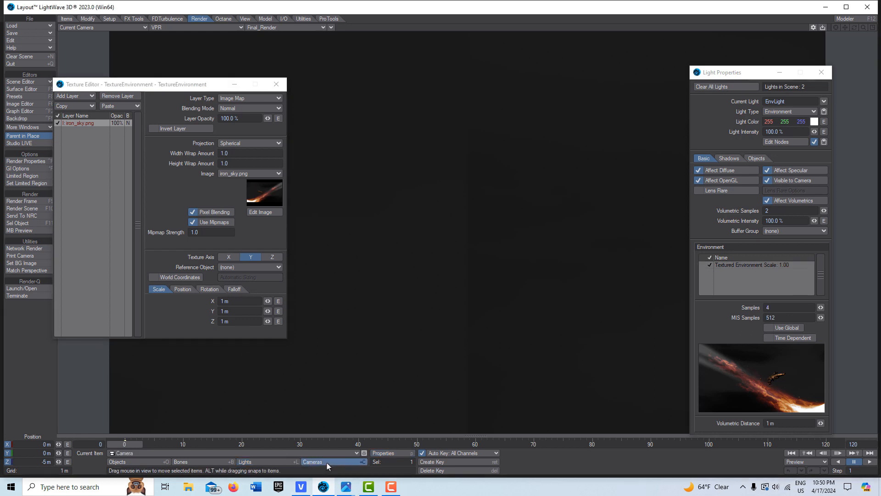
pyautogui.click(395, 452)
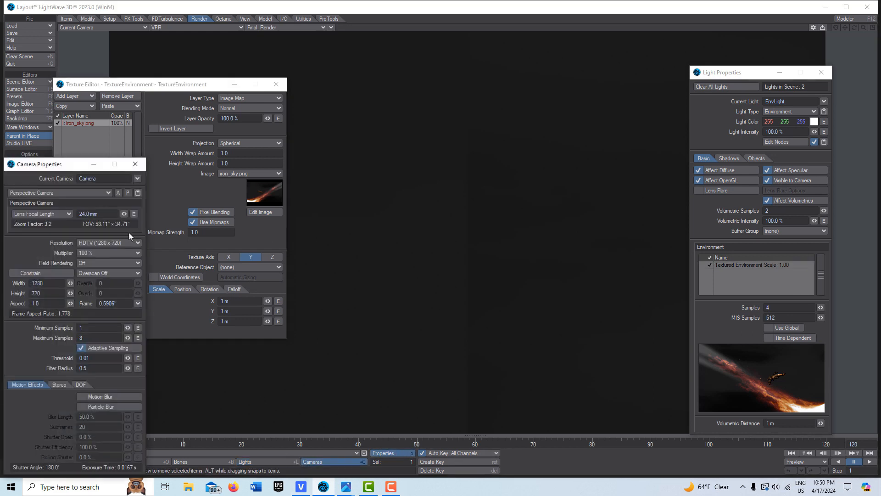
pyautogui.moveTo(123, 215)
pyautogui.mouseDown()
pyautogui.moveTo(103, 215)
pyautogui.moveTo(119, 215)
pyautogui.mouseUp()
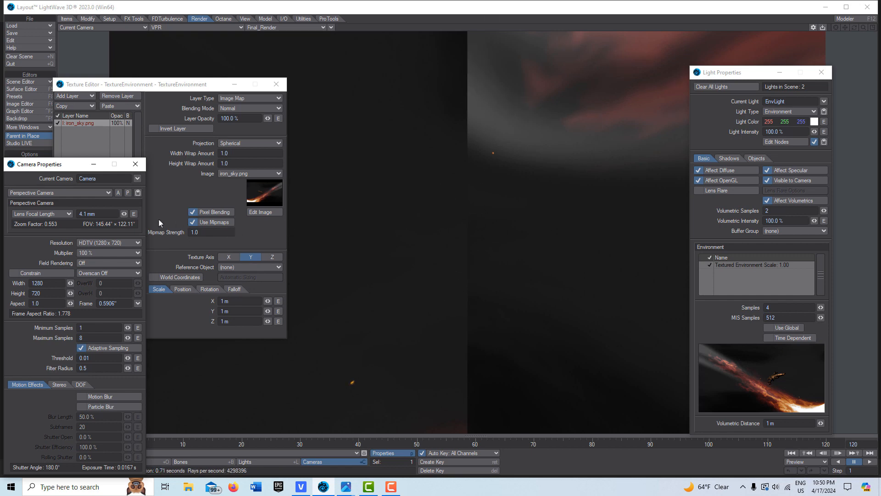
pyautogui.moveTo(124, 213); pyautogui.dragTo(121, 214)
pyautogui.moveTo(124, 213); pyautogui.dragTo(115, 213)
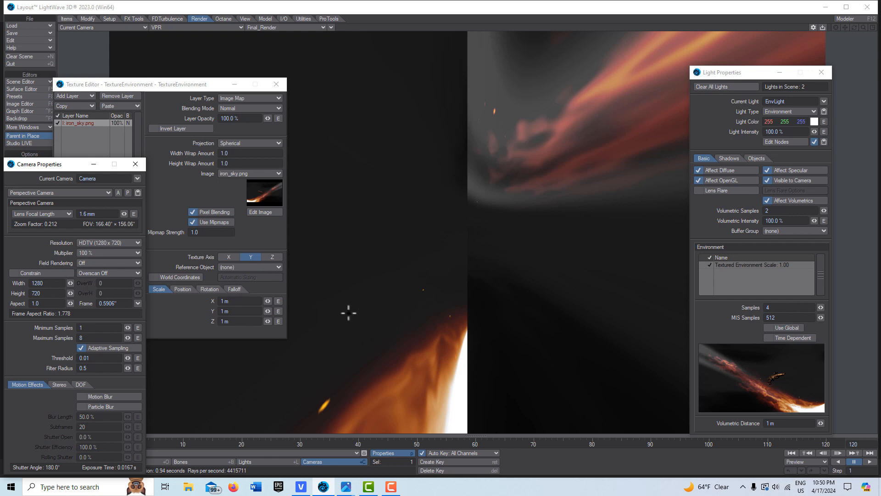
# Show the texture layer's position values, activate rotation for the camera, and close the camera properties
pyautogui.click(184, 289)
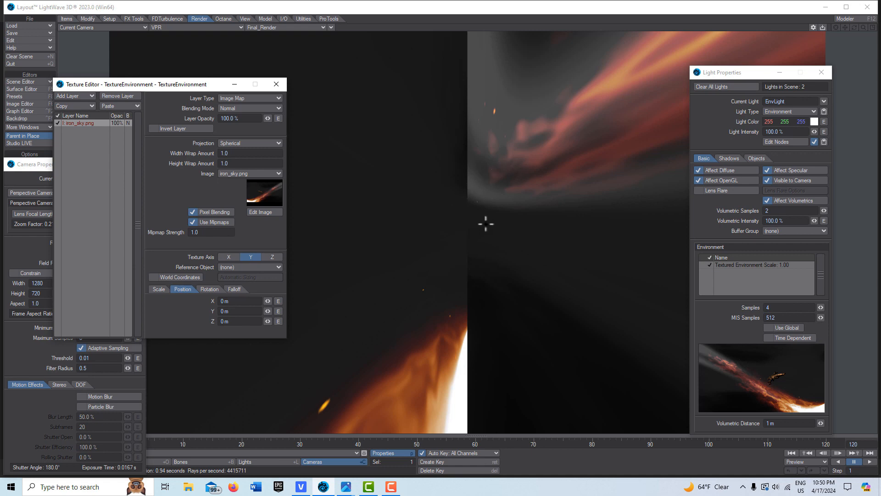
pyautogui.moveTo(196, 86); pyautogui.dragTo(302, 55)
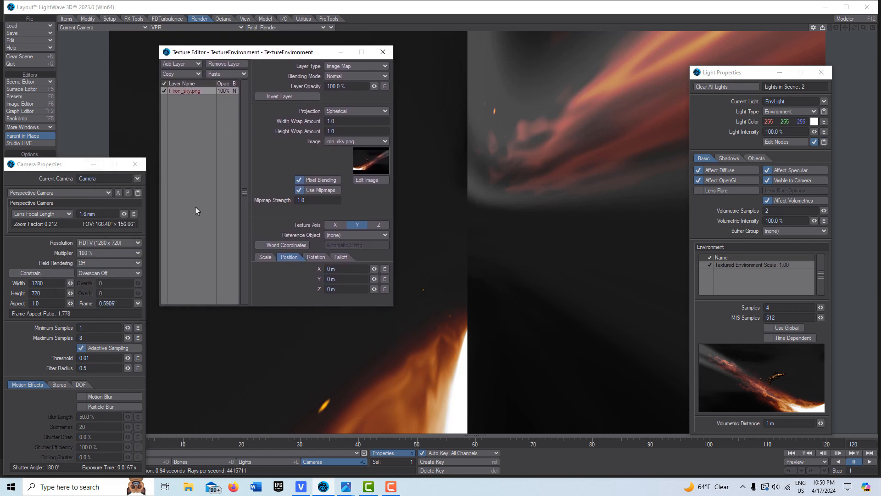
pyautogui.click(95, 164)
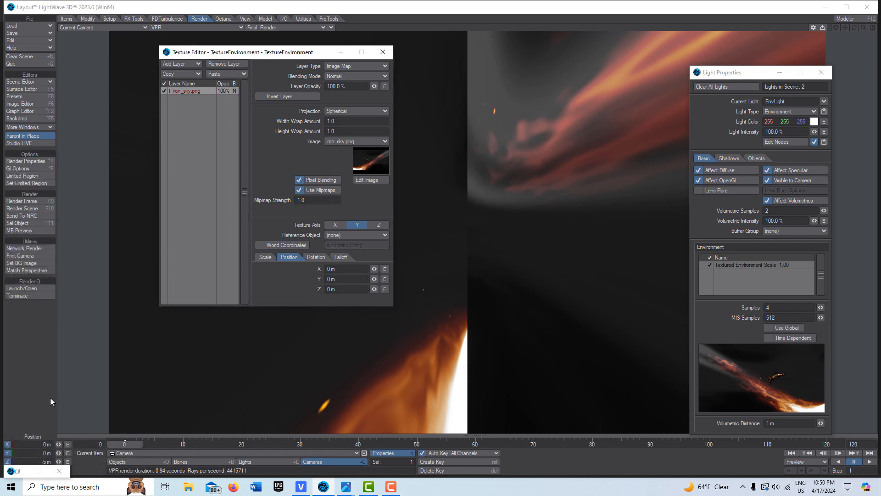
pyautogui.press('y')
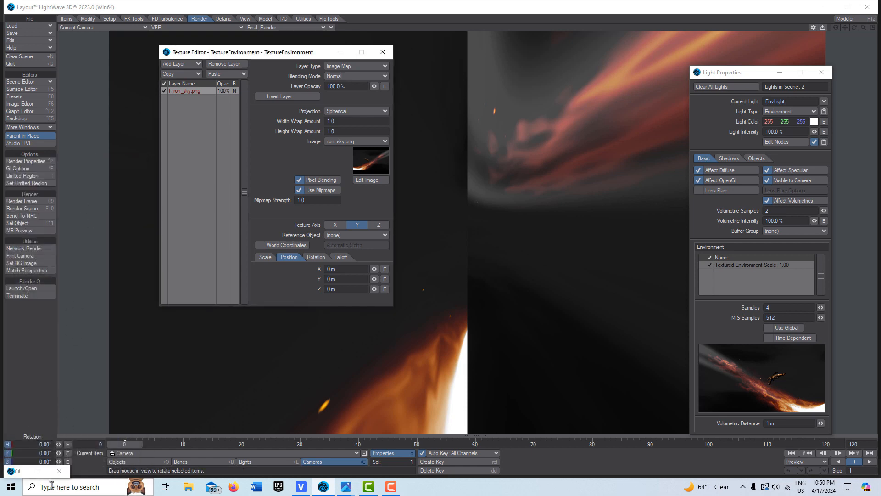
pyautogui.click(58, 471)
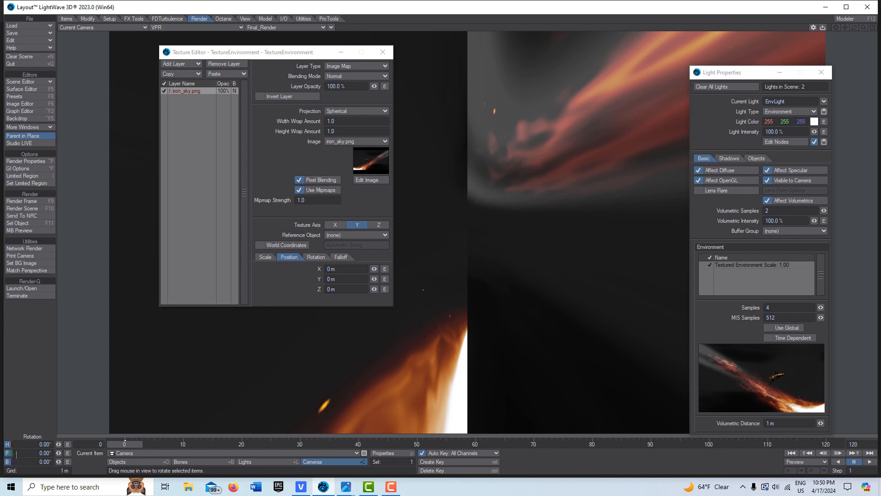
# Offset the sky texture's position to about -1.53 m in X and 770 mm in Y
pyautogui.moveTo(374, 268)
pyautogui.mouseDown()
pyautogui.moveTo(397, 269)
pyautogui.moveTo(362, 268)
pyautogui.mouseUp()
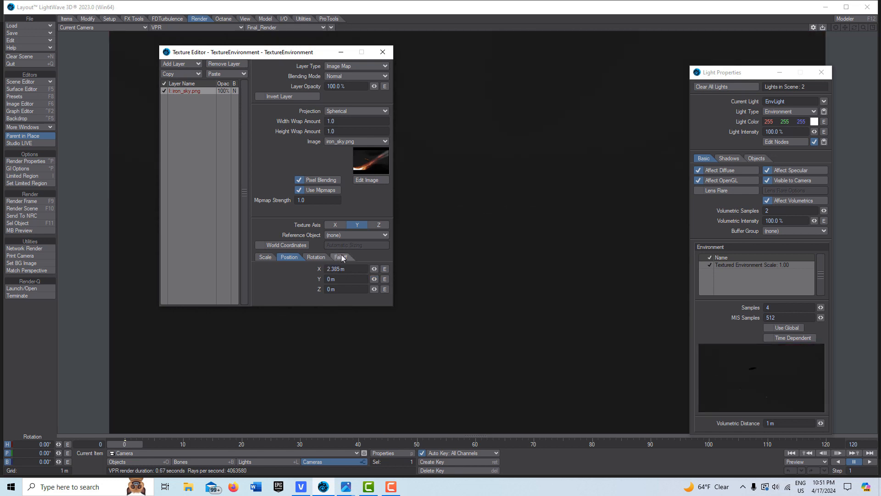
pyautogui.moveTo(375, 271); pyautogui.dragTo(339, 272)
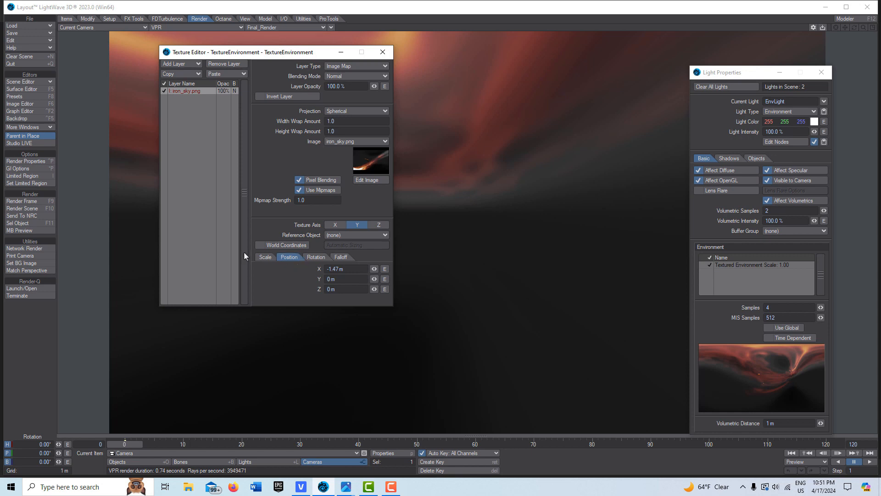
pyautogui.click(263, 257)
pyautogui.moveTo(374, 269); pyautogui.dragTo(374, 269)
pyautogui.click(290, 258)
pyautogui.moveTo(374, 269); pyautogui.dragTo(373, 283)
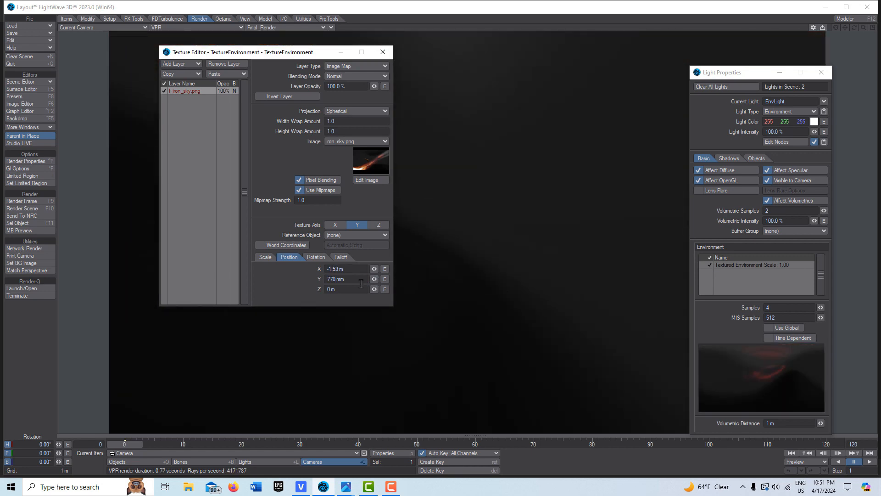
# Shift the sky texture's position to about -2.18 m in Y and -730 mm in Z
pyautogui.moveTo(374, 278); pyautogui.dragTo(356, 279)
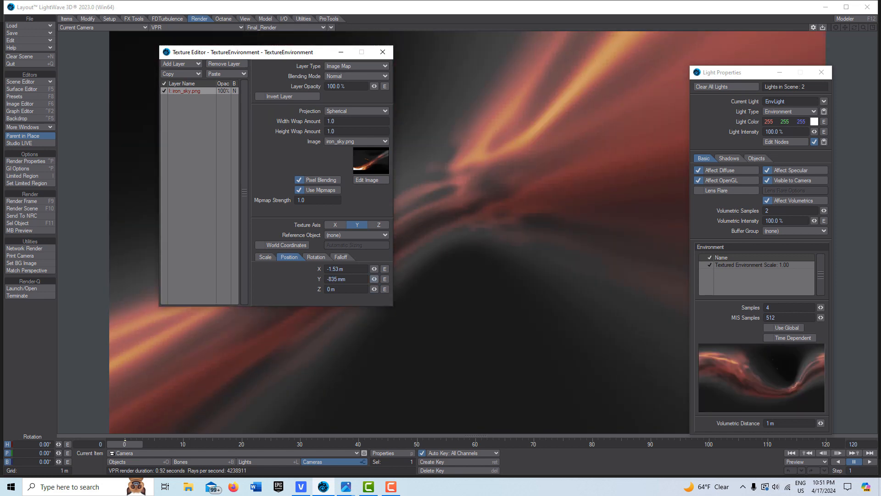
pyautogui.moveTo(374, 278); pyautogui.dragTo(370, 279)
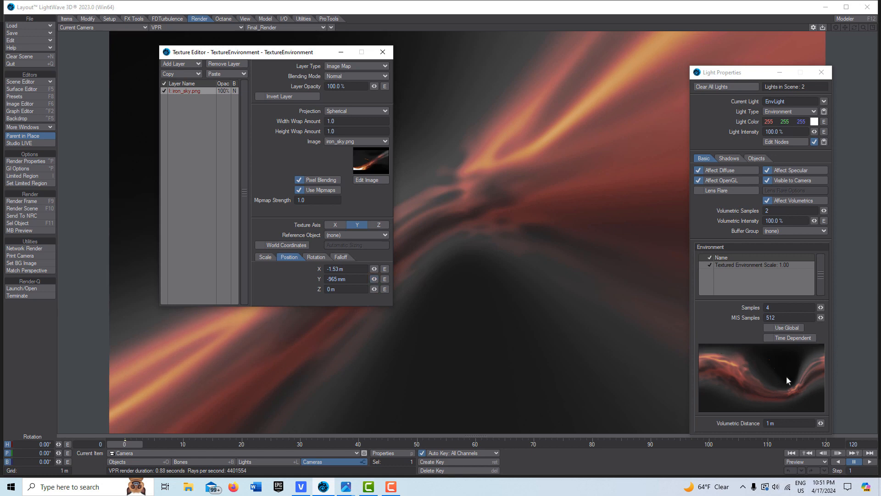
pyautogui.moveTo(372, 278)
pyautogui.mouseDown()
pyautogui.moveTo(337, 279)
pyautogui.moveTo(373, 289)
pyautogui.moveTo(362, 289)
pyautogui.mouseUp()
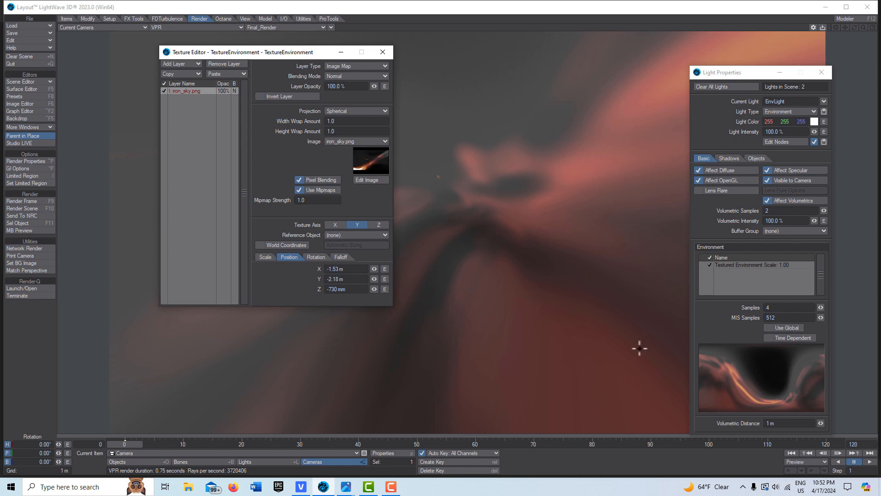
# Shift the sky texture's position to about -1.985 m in X and 260 mm in Z, and close the texture editor
pyautogui.moveTo(374, 289); pyautogui.dragTo(391, 288)
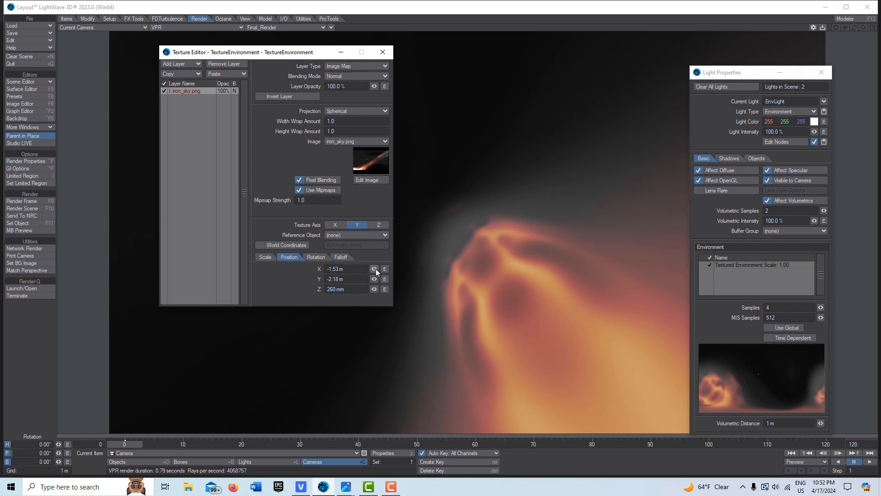
pyautogui.moveTo(375, 269); pyautogui.dragTo(377, 268)
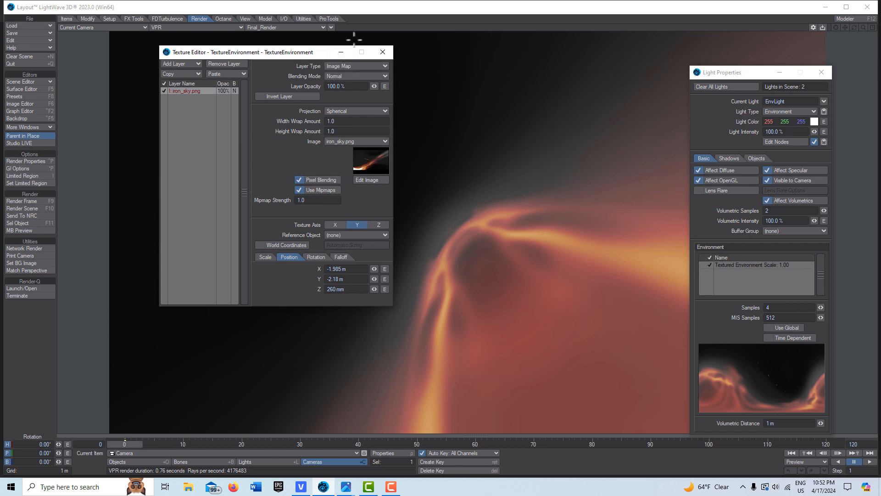
pyautogui.click(341, 52)
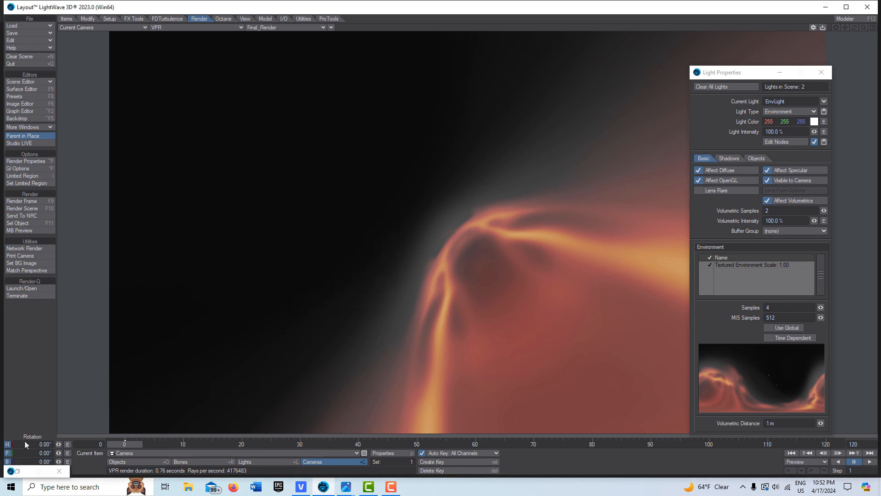
pyautogui.click(58, 471)
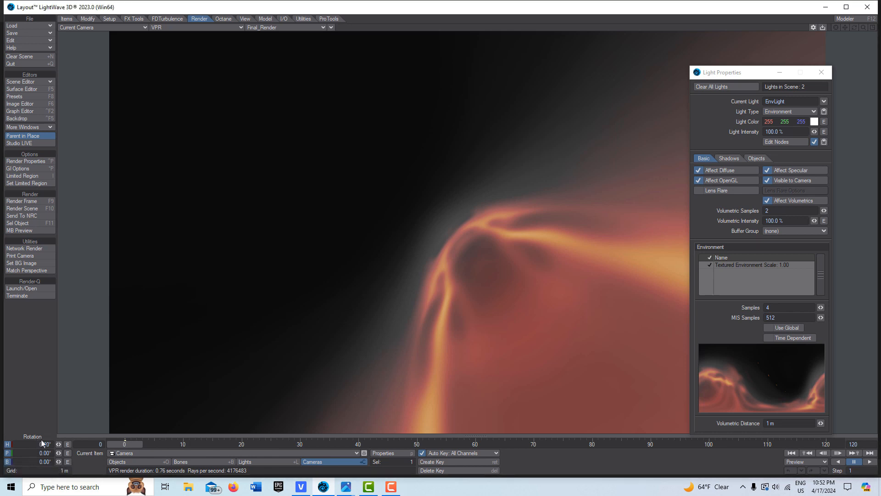
# Rotate the camera to about 12.2° heading, -99.1° pitch and 41.6° bank
pyautogui.moveTo(58, 462); pyautogui.dragTo(72, 443)
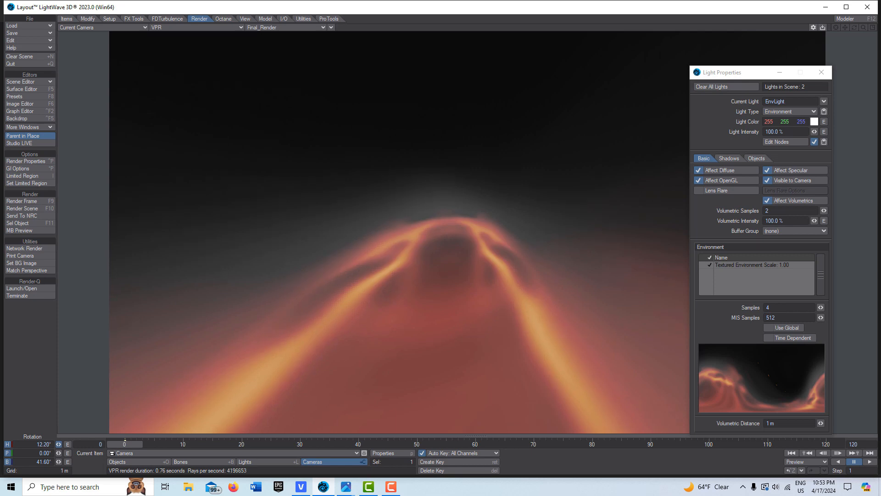
pyautogui.moveTo(60, 454); pyautogui.dragTo(19, 452)
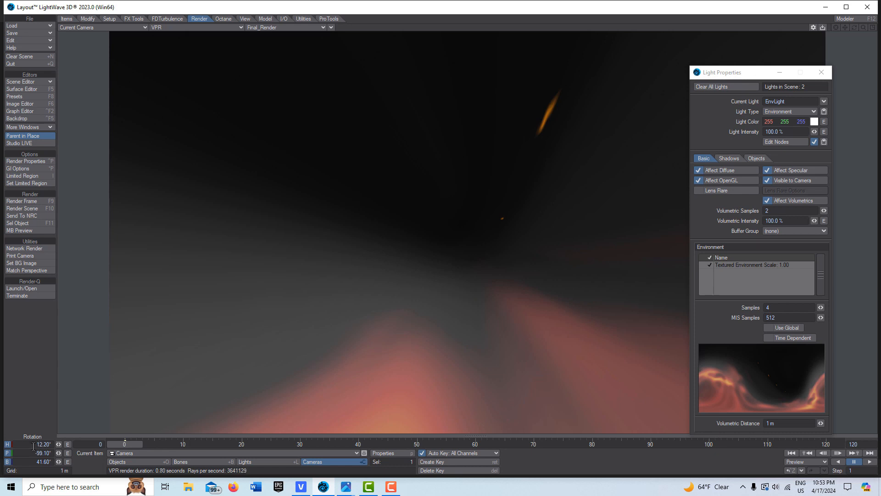
# Reset the camera's heading and bank to 0° and turn its pitch to about -171.7°
pyautogui.press('Tab')
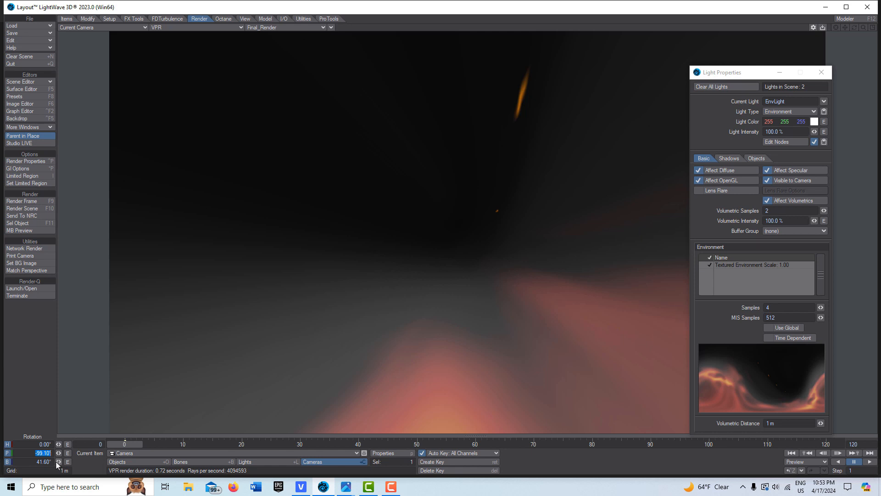
pyautogui.write('-83.6')
pyautogui.press('Return')
pyautogui.moveTo(58, 452); pyautogui.dragTo(4, 453)
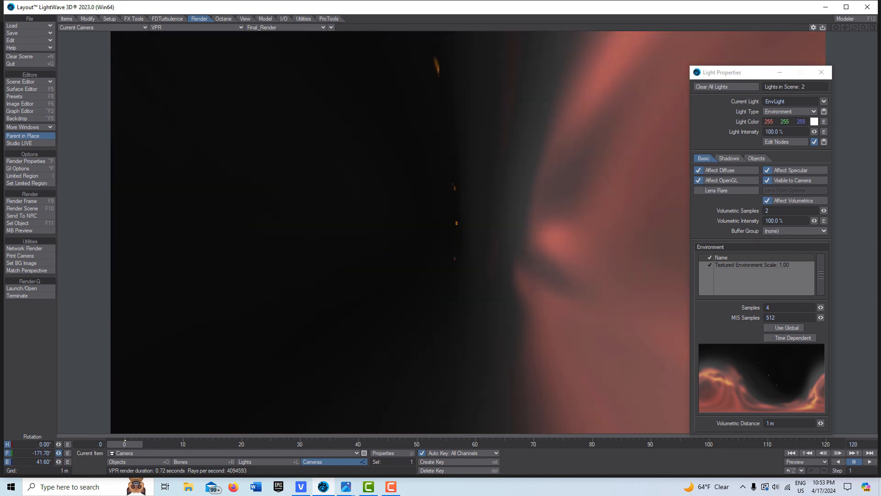
pyautogui.click(23, 463)
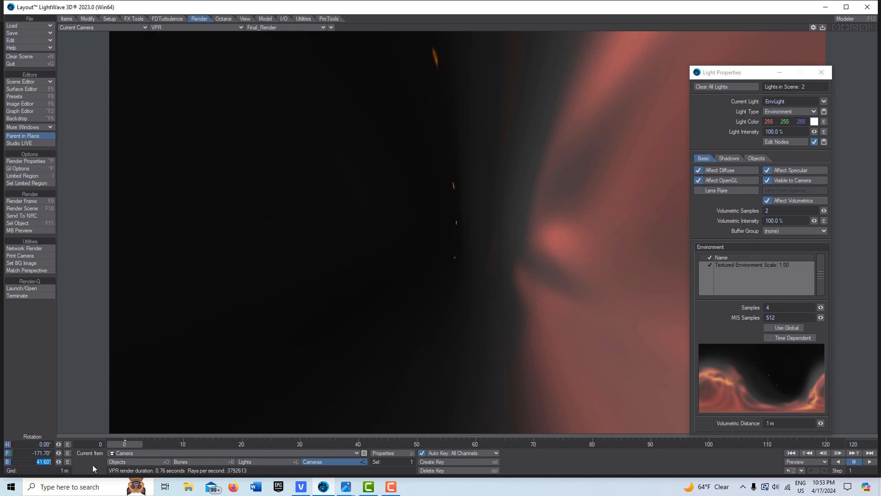
pyautogui.write('0')
pyautogui.press('Return')
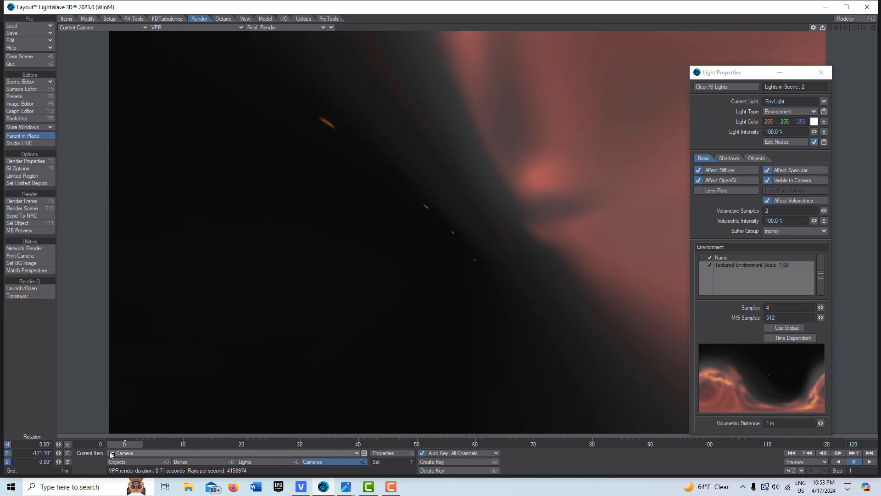
# Sweep the camera's pitch through the sky environment to about 78.2°
pyautogui.moveTo(59, 452); pyautogui.dragTo(339, 453)
pyautogui.moveTo(58, 452)
pyautogui.mouseDown()
pyautogui.moveTo(2, 452)
pyautogui.moveTo(53, 453)
pyautogui.mouseUp()
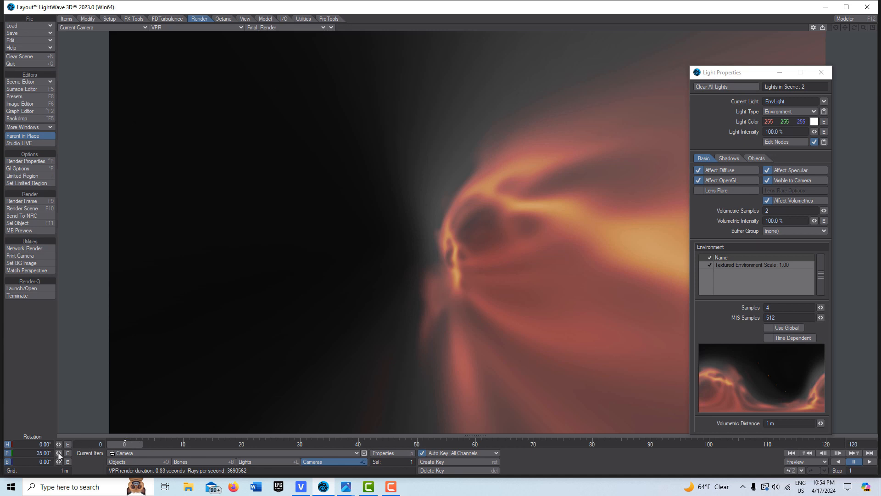
pyautogui.moveTo(58, 452); pyautogui.dragTo(420, 453)
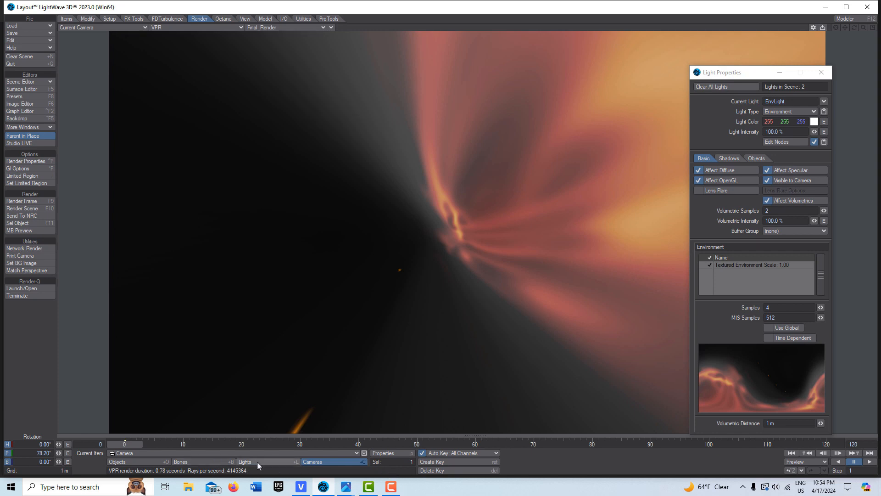
# Reopen the textured environment's texture settings and shift the sky texture's Z position to about -975 mm
pyautogui.click(771, 266)
pyautogui.doubleClick(771, 266)
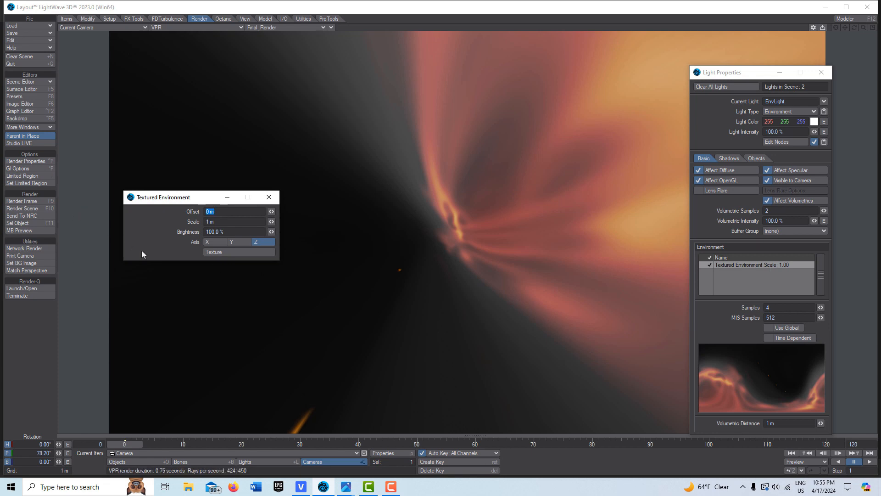
pyautogui.click(223, 253)
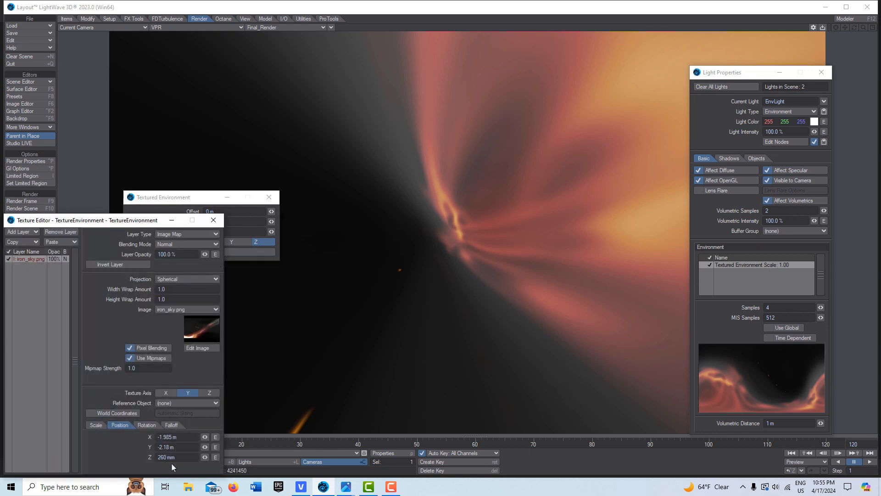
pyautogui.moveTo(112, 223); pyautogui.dragTo(148, 110)
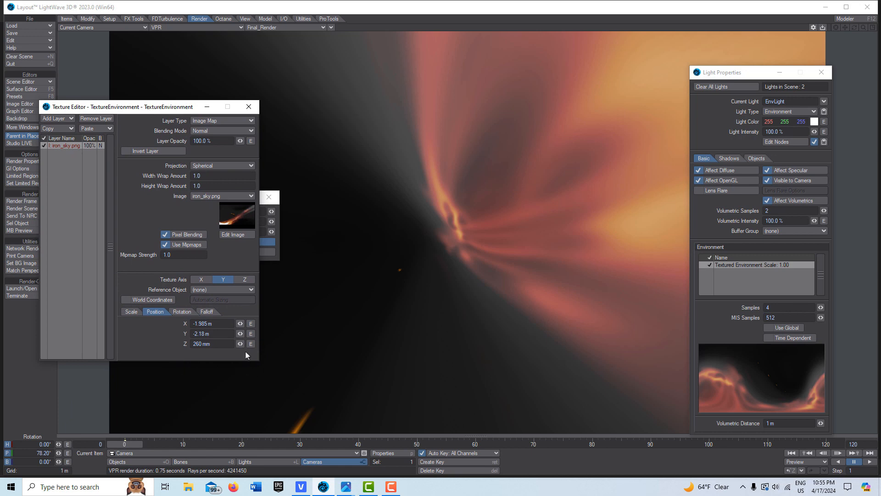
pyautogui.moveTo(240, 345); pyautogui.dragTo(212, 344)
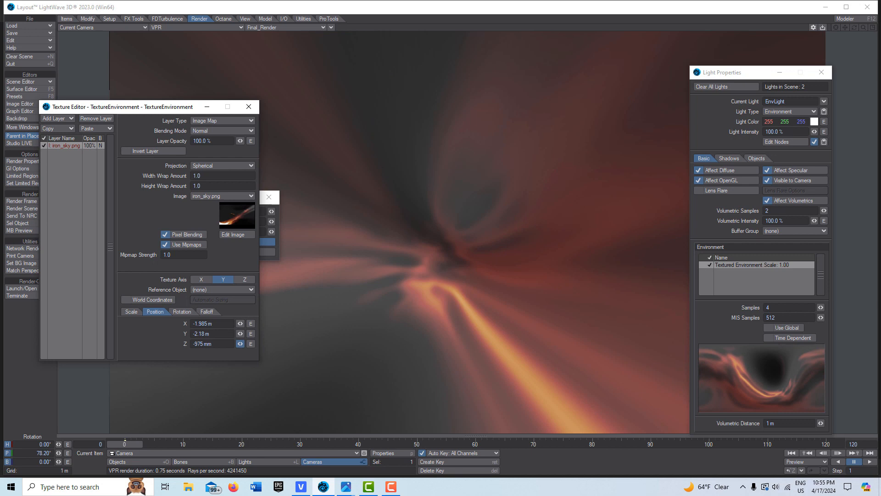
# Rotate the camera to about -170.2° pitch and -43.6° bank
pyautogui.moveTo(60, 454); pyautogui.dragTo(60, 455)
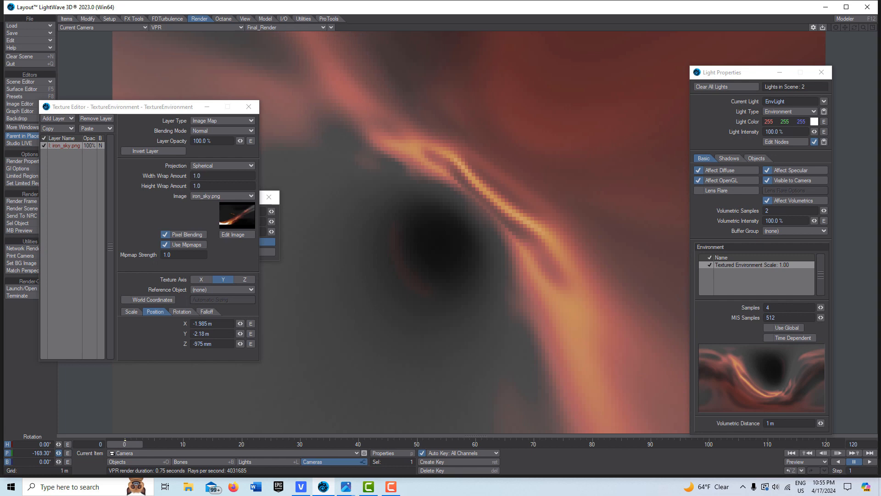
pyautogui.moveTo(60, 454); pyautogui.dragTo(60, 455)
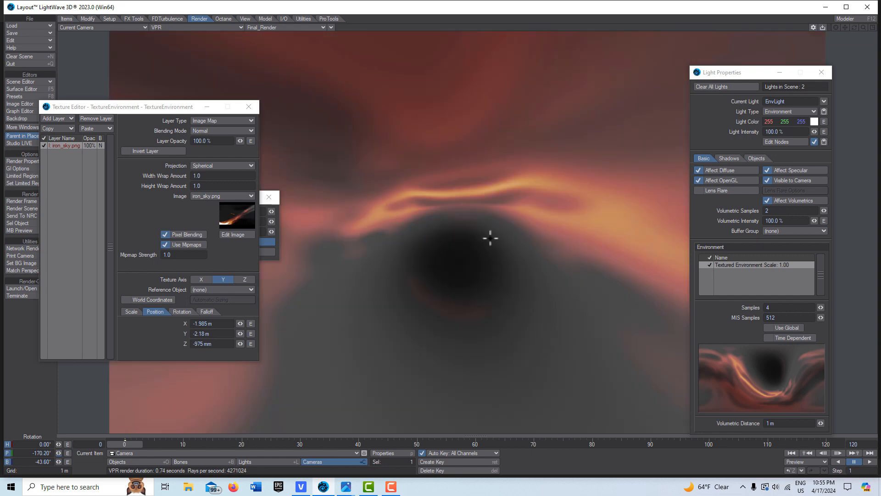